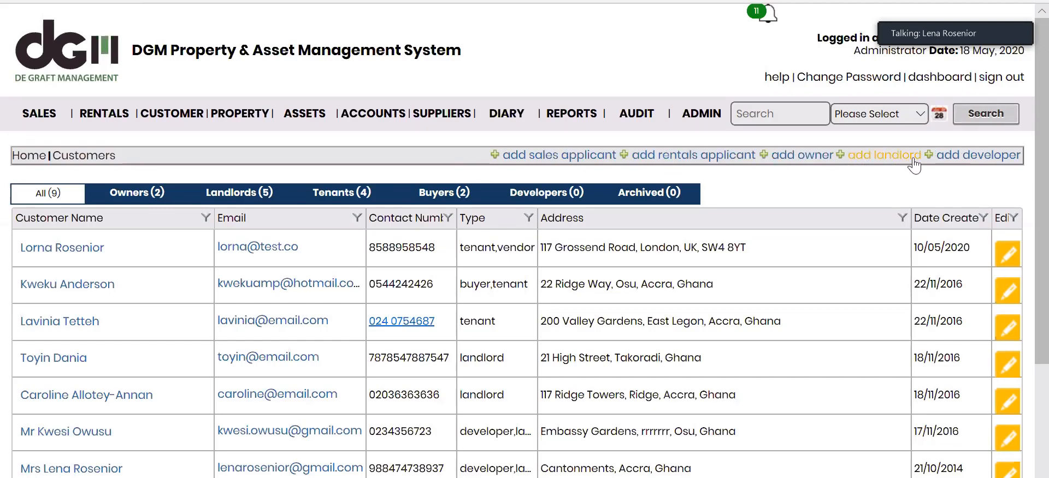
# Start a new rentals applicant record from the Customers list with Tenant preselected.
pyautogui.click(669, 158)
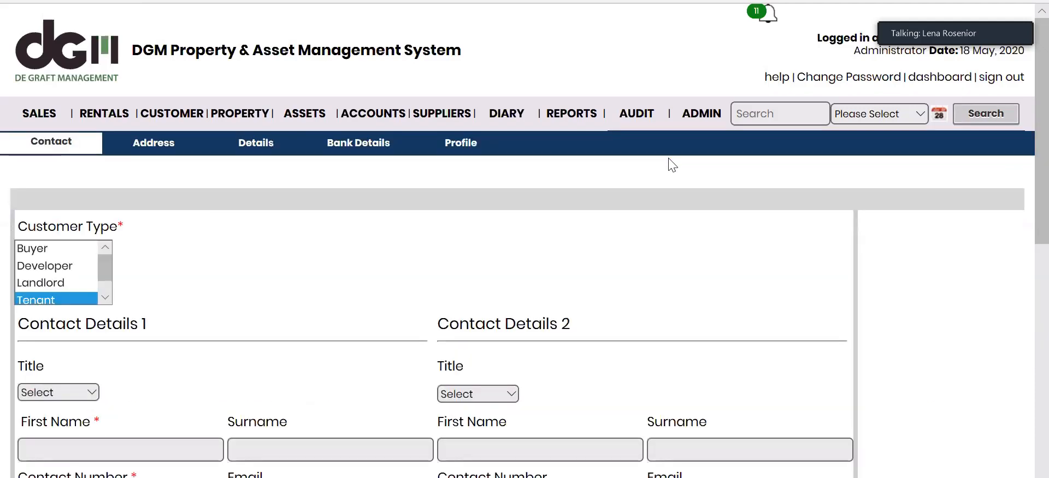
pyautogui.scroll(-2, 1047, 130)
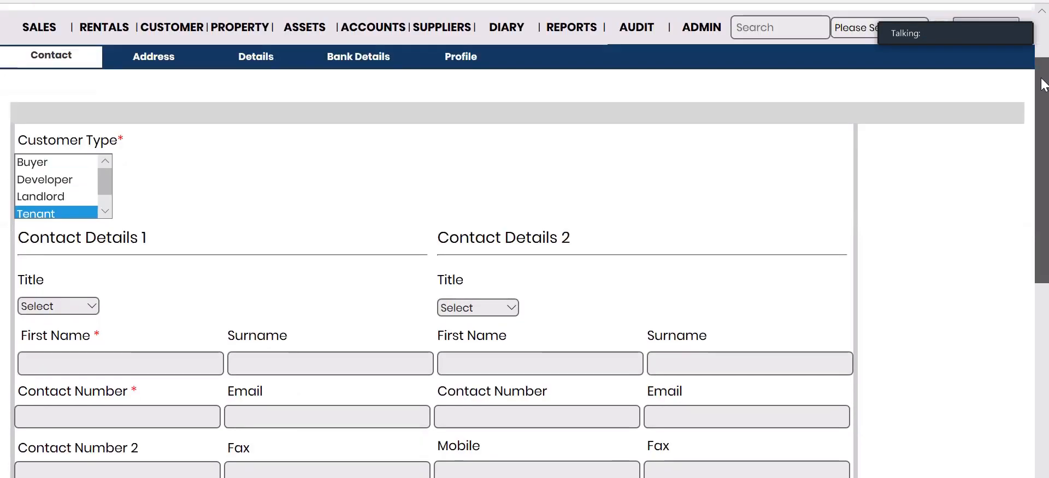
pyautogui.moveTo(1044, 102); pyautogui.dragTo(1044, 79)
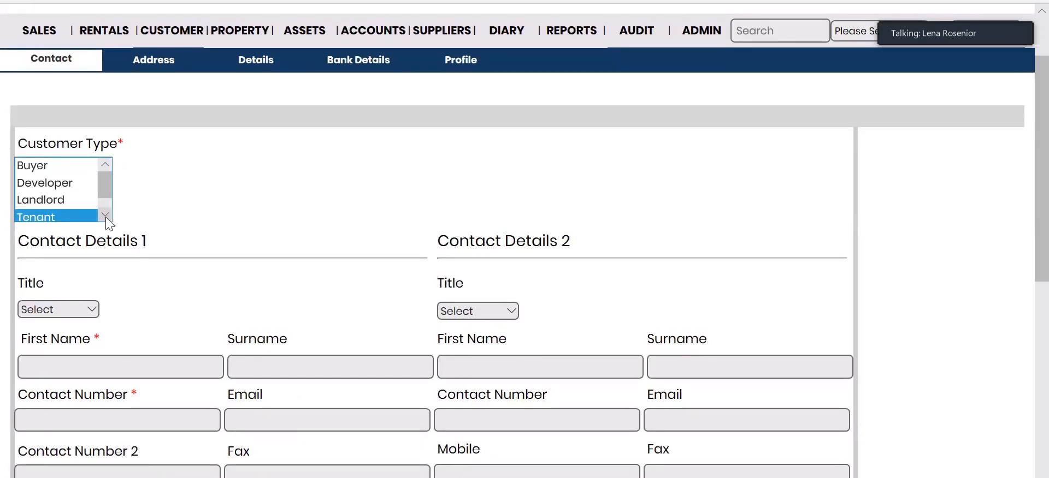
pyautogui.keyDown('ctrl'); pyautogui.click(57, 201); pyautogui.keyUp('ctrl')
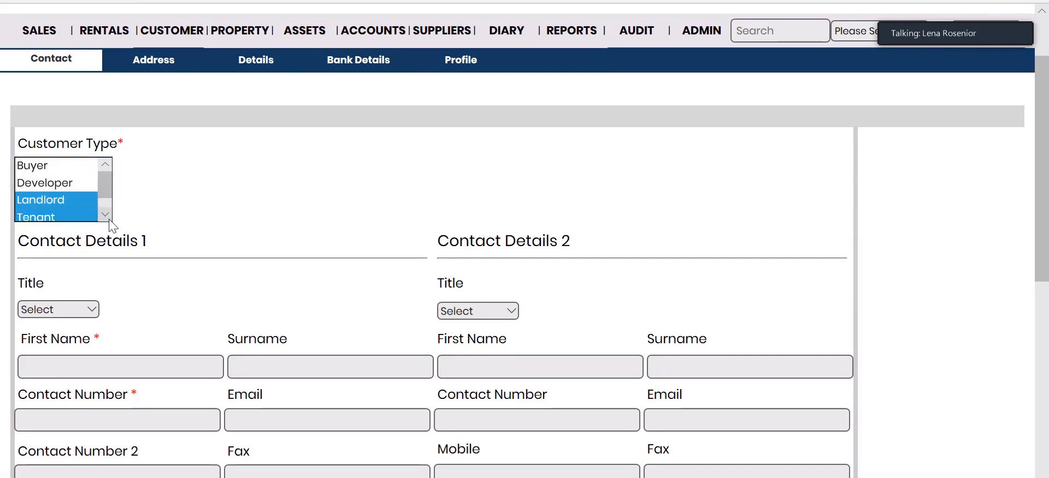
pyautogui.click(58, 217)
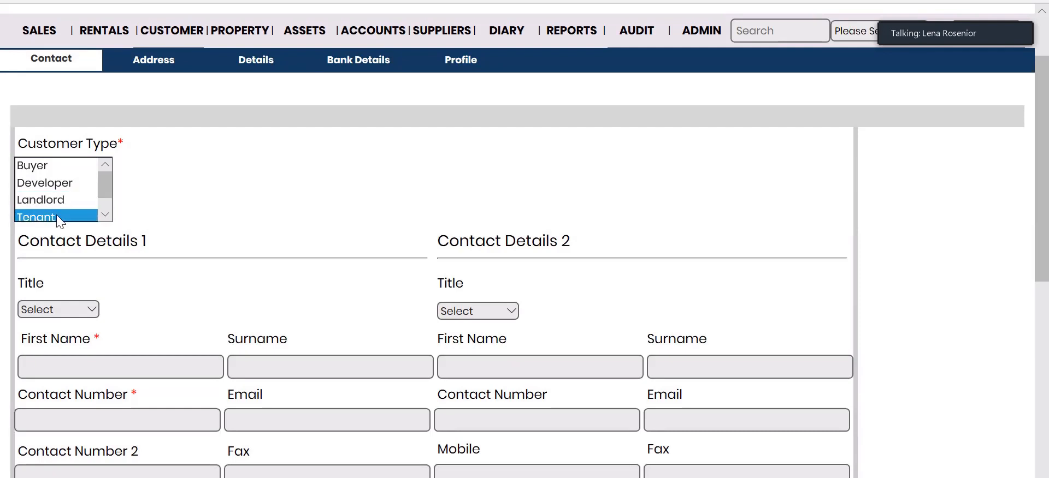
pyautogui.moveTo(1047, 119)
pyautogui.mouseDown()
pyautogui.moveTo(1047, 140)
pyautogui.moveTo(1048, 130)
pyautogui.mouseUp()
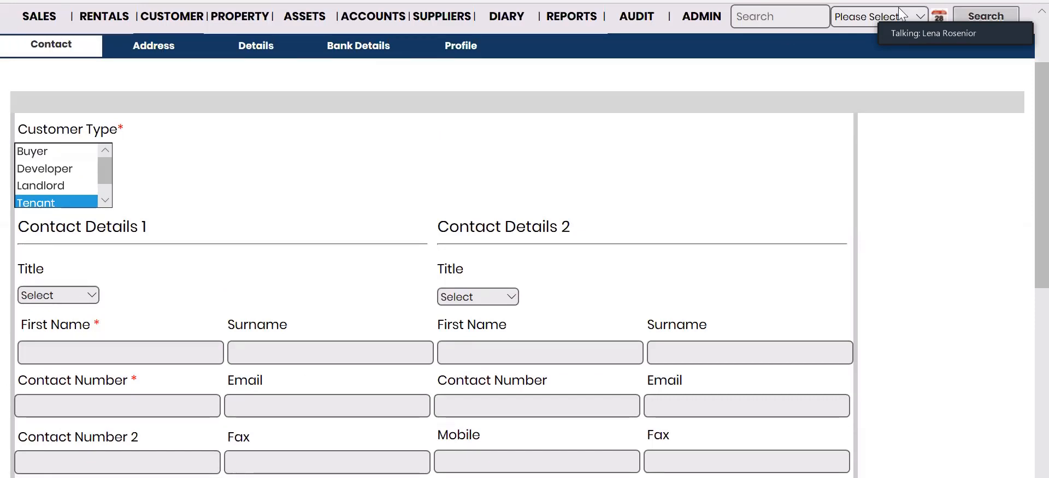
pyautogui.scroll(-2, 484, 188)
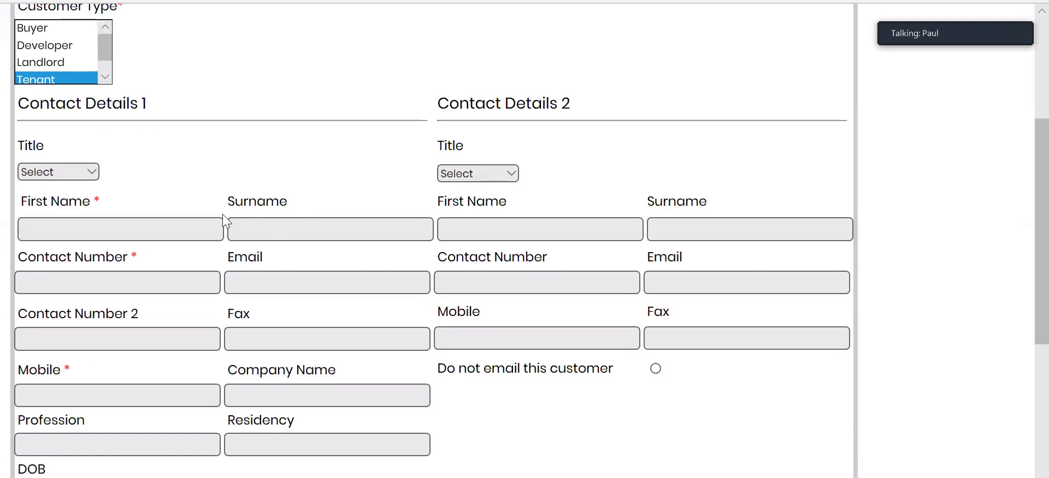
# Autofill the first name, enter the tenant's surname and replace the contact number.
pyautogui.click(179, 221)
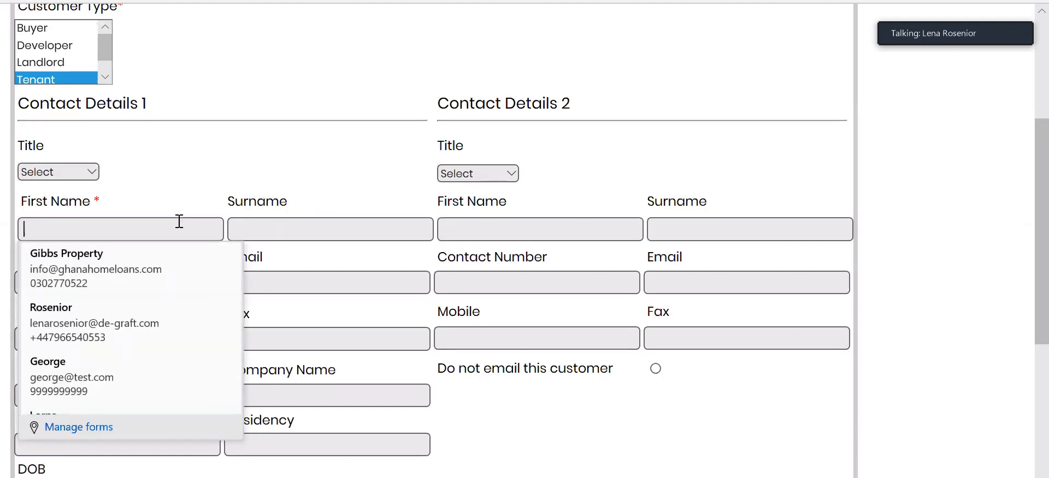
pyautogui.click(72, 356)
pyautogui.click(333, 235)
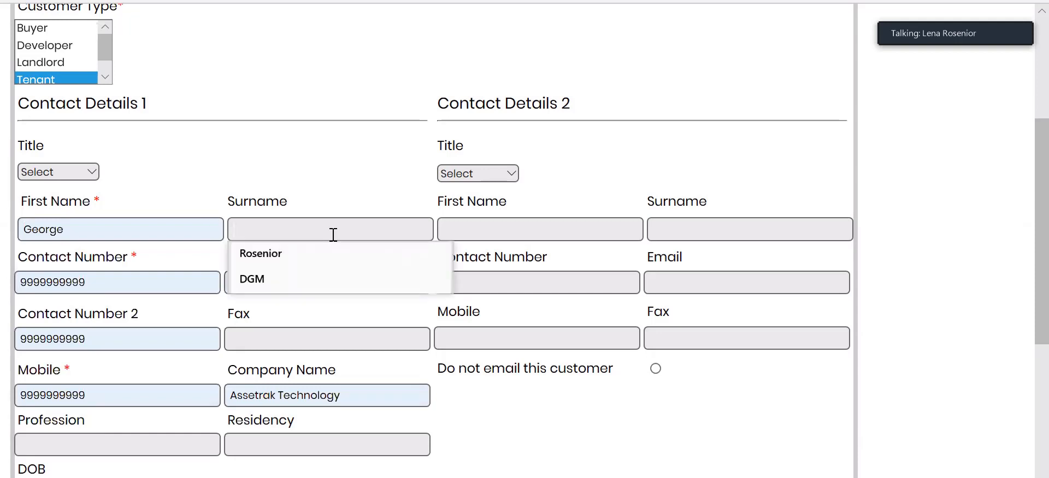
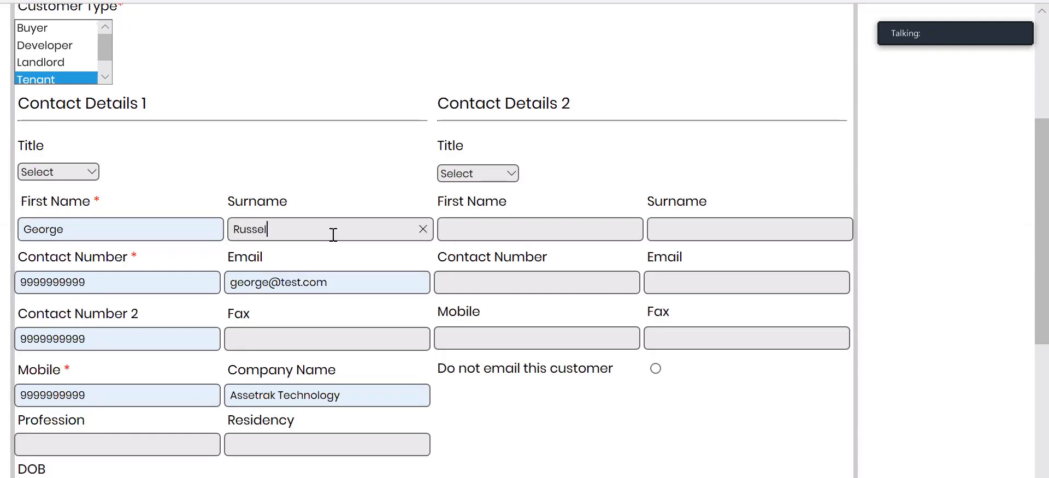
pyautogui.click(62, 278)
pyautogui.doubleClick(63, 278)
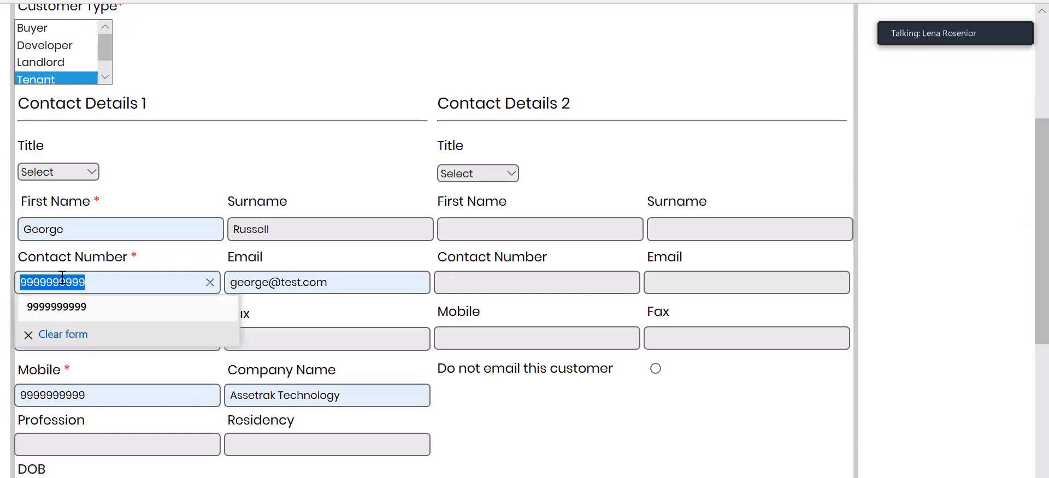
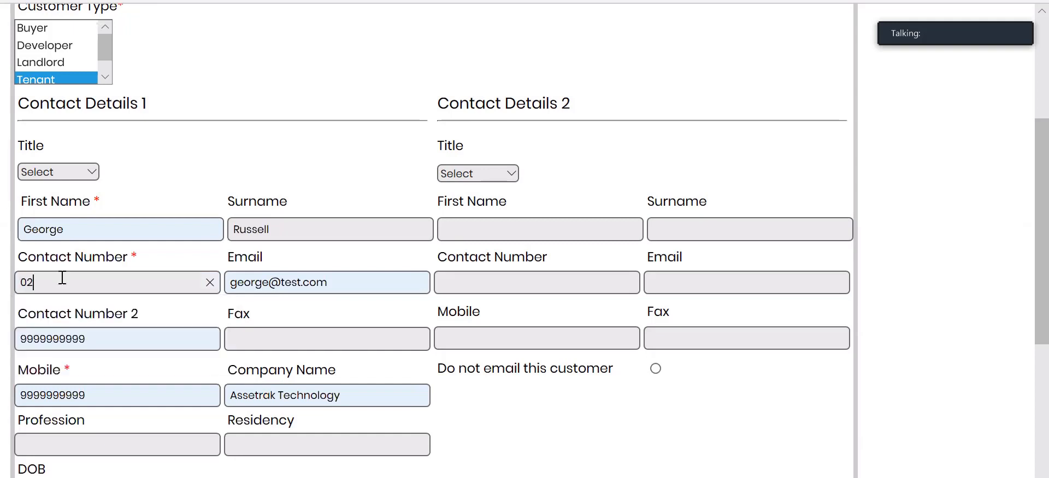
# Edit the e-mail address, clear Contact Number 2 and enter the tenant's mobile number.
pyautogui.click(270, 285)
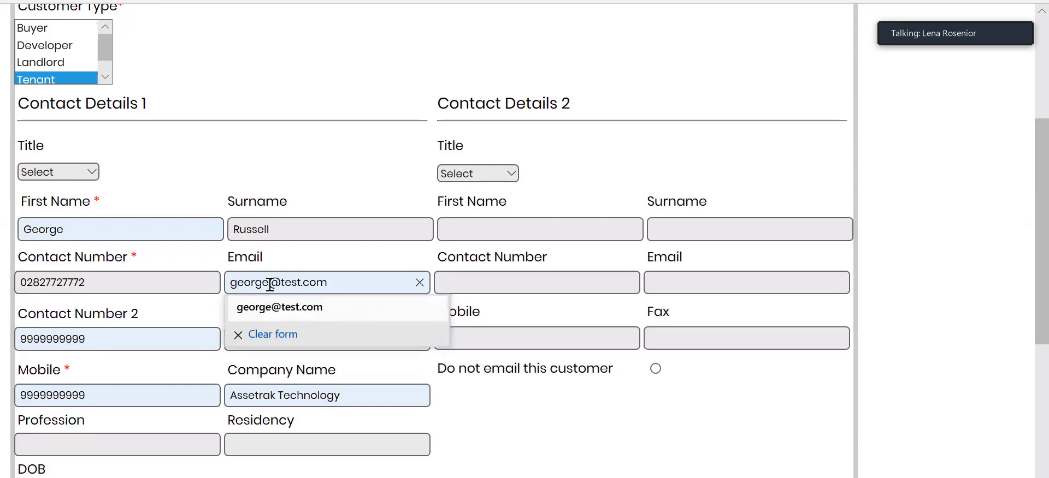
pyautogui.write('r')
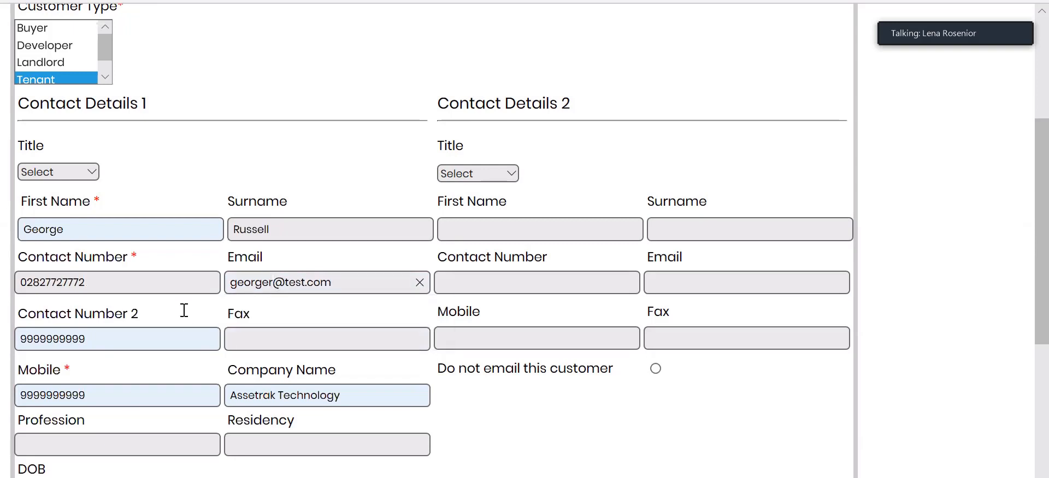
pyautogui.moveTo(86, 339); pyautogui.dragTo(3, 328)
pyautogui.press('BackSpace')
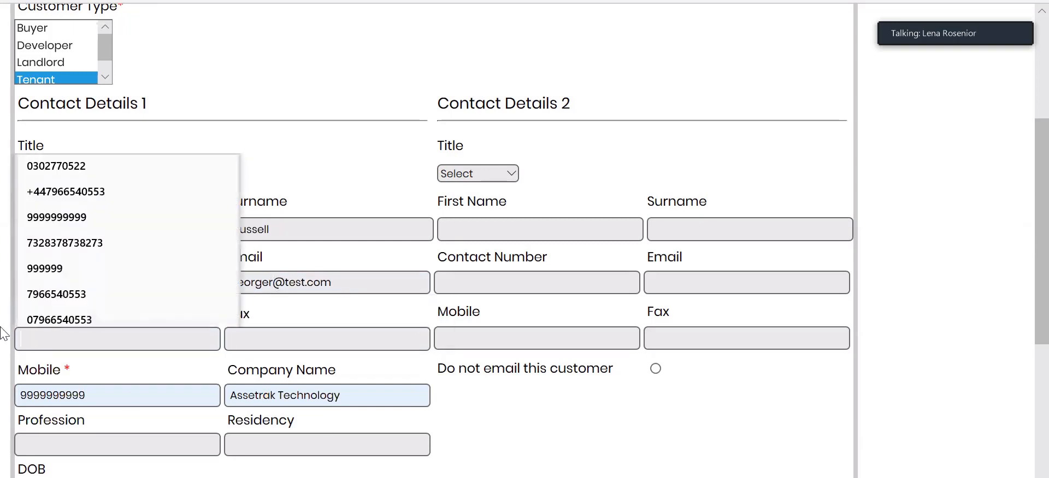
pyautogui.click(673, 454)
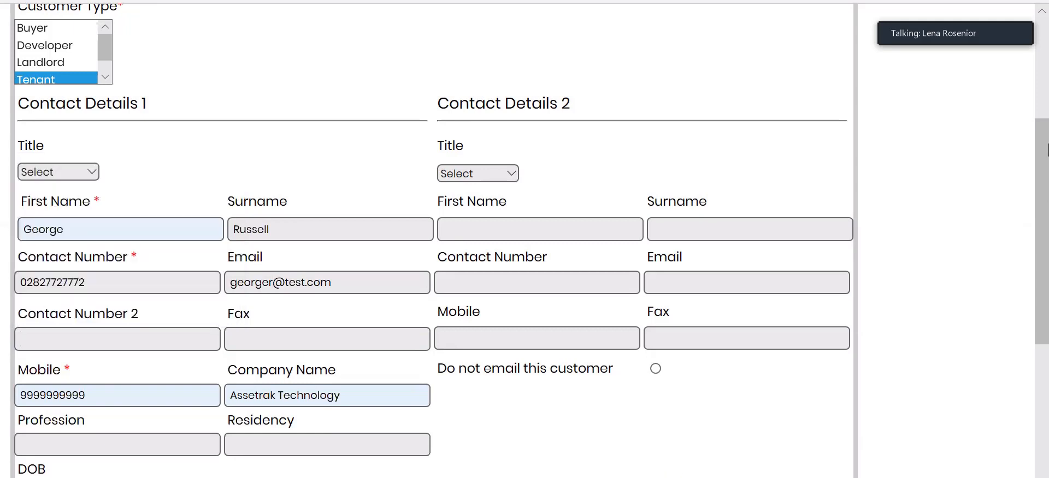
pyautogui.scroll(-4, 169, 163)
pyautogui.doubleClick(43, 165)
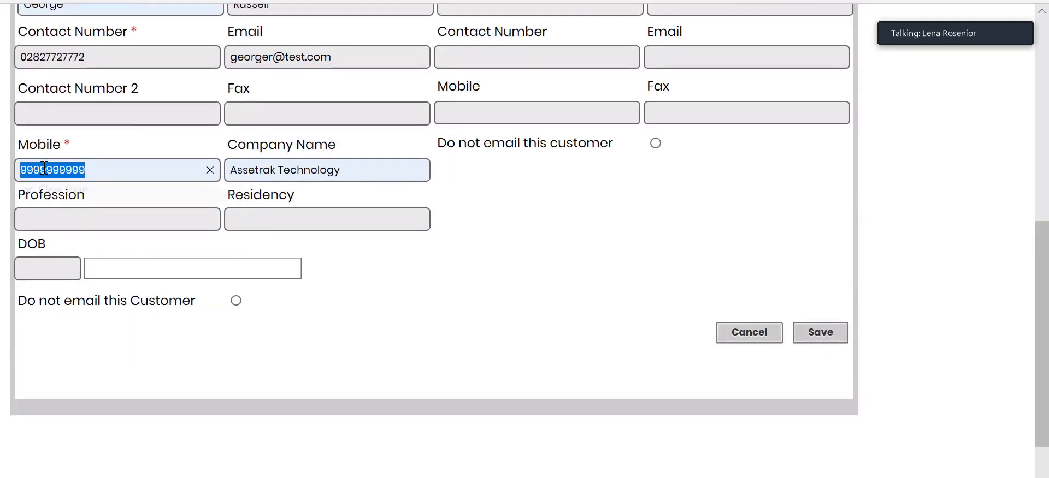
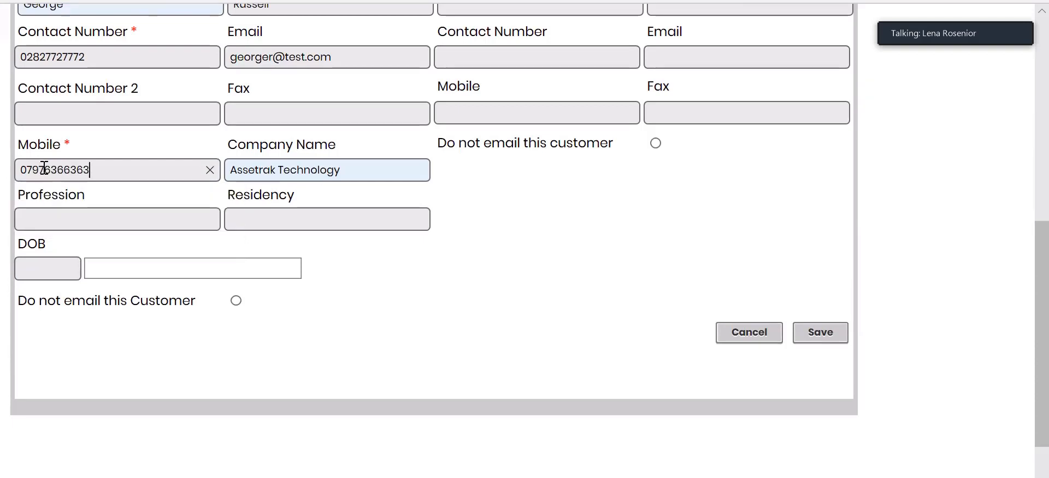
pyautogui.moveTo(1043, 372); pyautogui.dragTo(1041, 303)
# Change the company name to Mobile Technology.
pyautogui.click(250, 326)
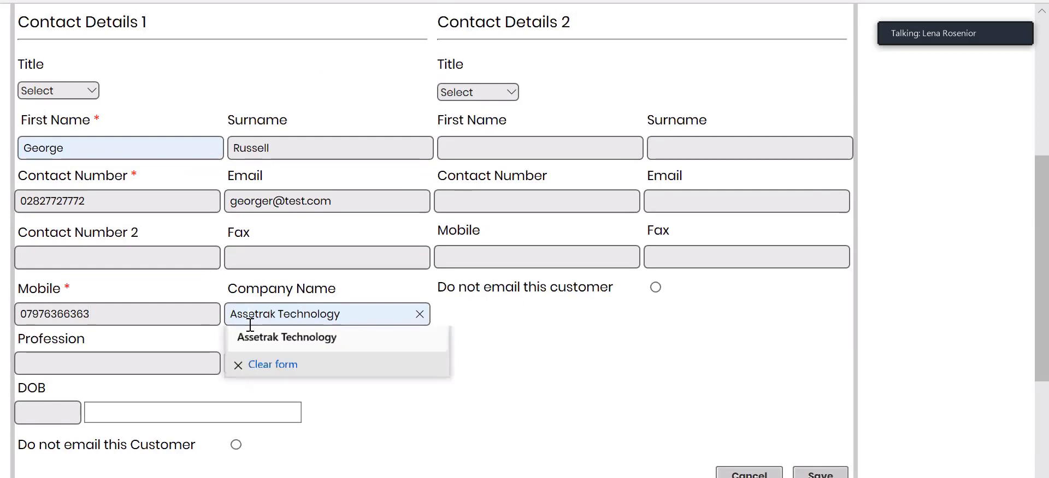
pyautogui.doubleClick(249, 326)
pyautogui.write('Mobil')
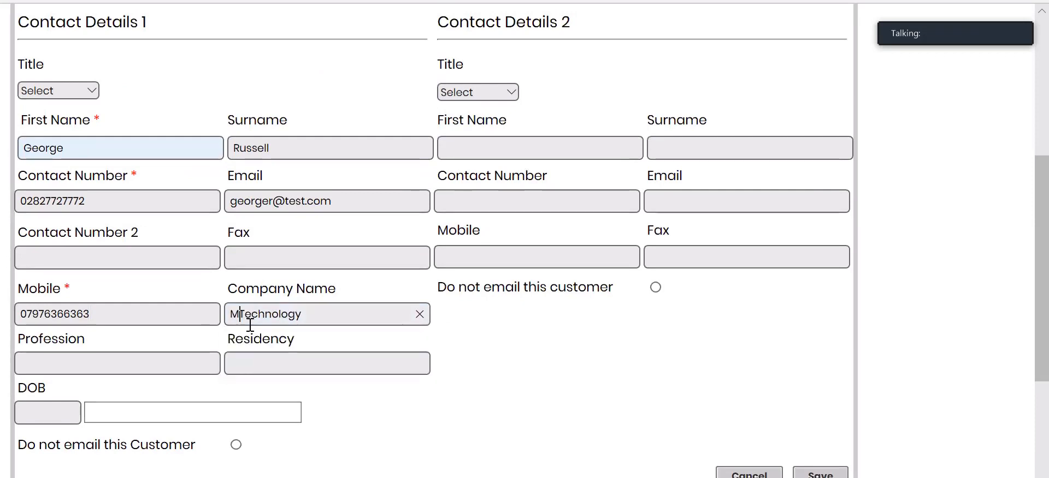
pyautogui.write('e')
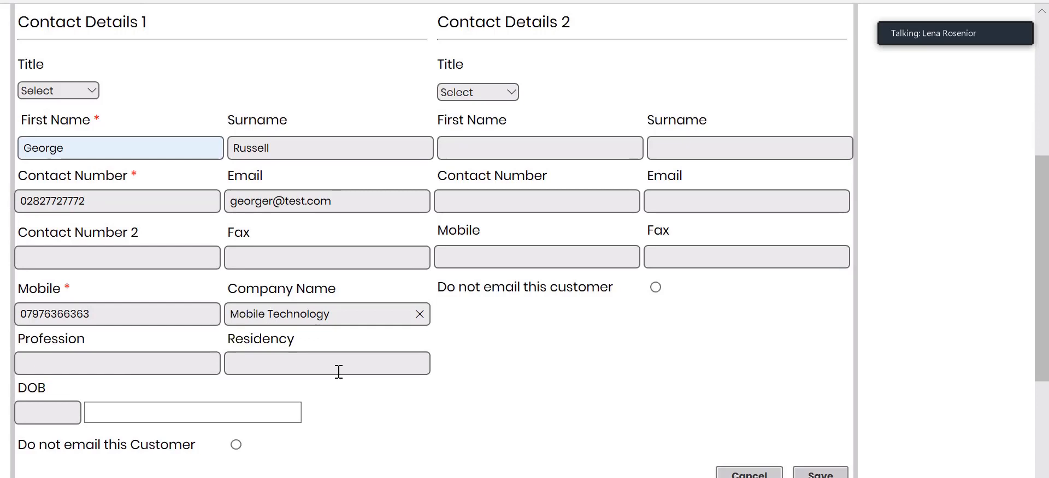
pyautogui.click(100, 422)
pyautogui.moveTo(1045, 273); pyautogui.dragTo(1045, 293)
# Save the contact details and fill the address from a saved London, UK entry.
pyautogui.click(813, 432)
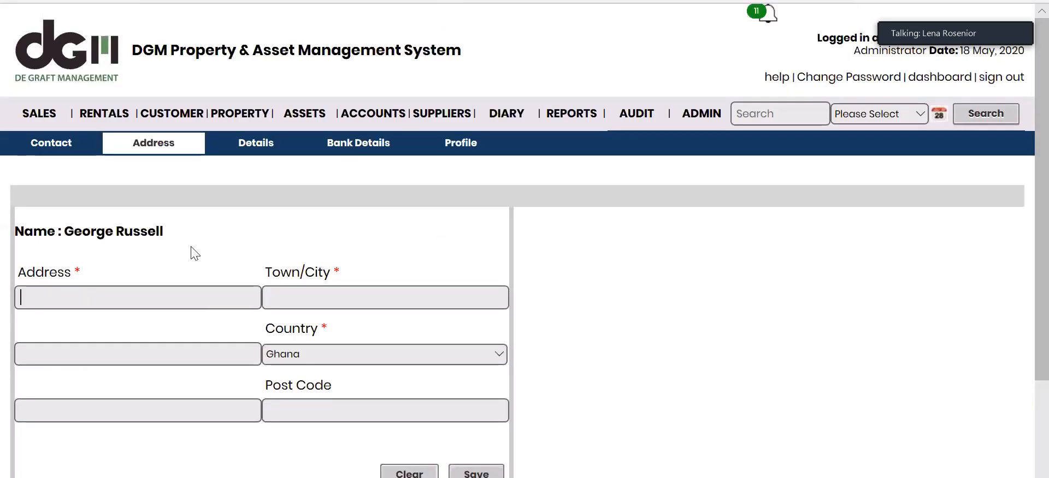
pyautogui.click(157, 287)
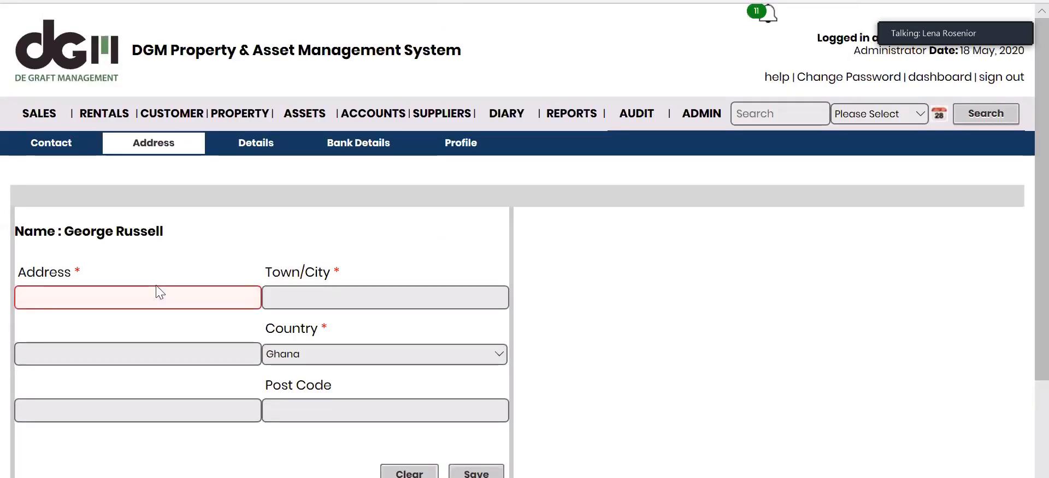
pyautogui.scroll(-3, 156, 286)
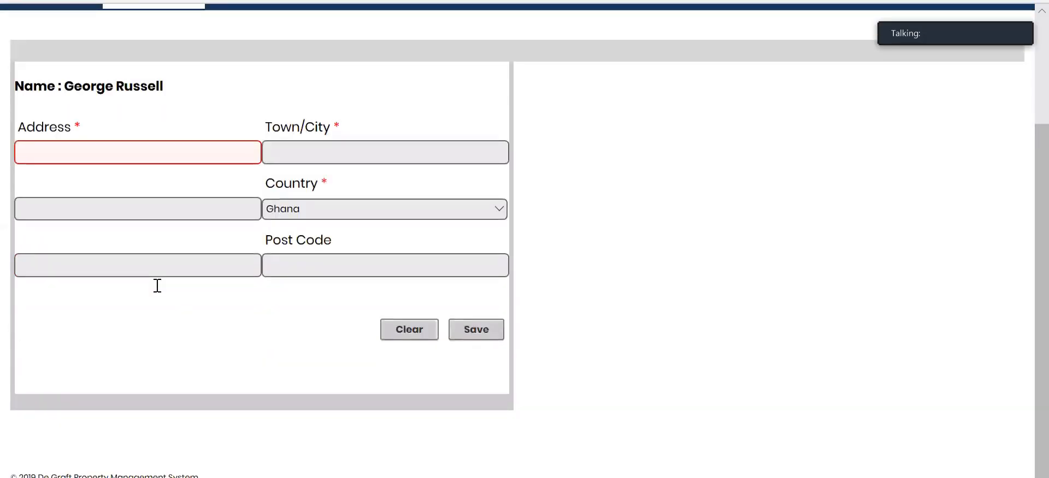
pyautogui.doubleClick(166, 146)
pyautogui.click(166, 145)
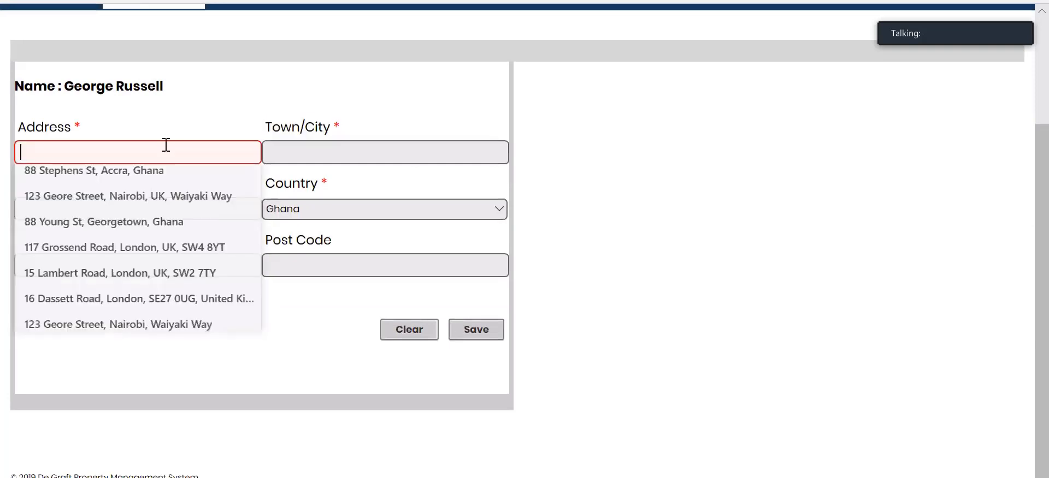
pyautogui.click(137, 255)
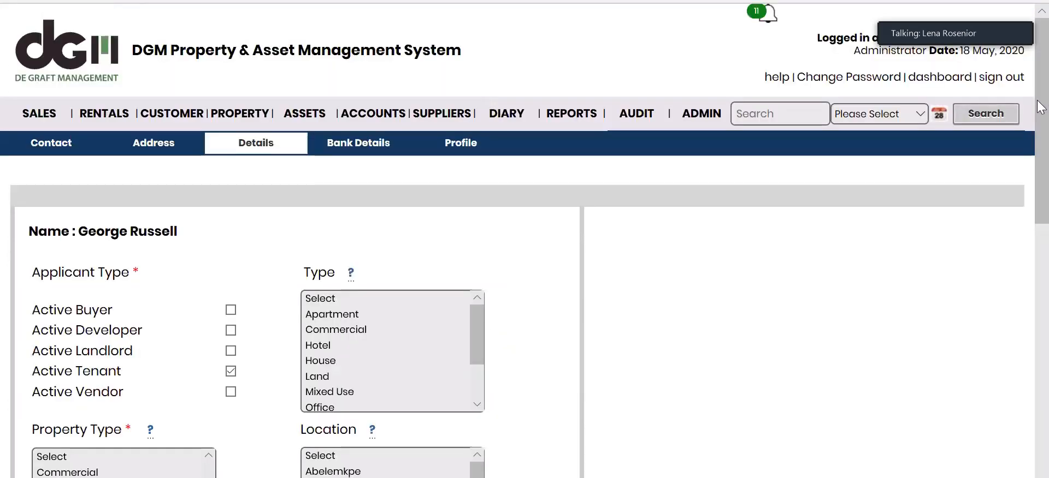
# Choose Residential, Apartment and Airport Residential, and set minimum rooms to 2.
pyautogui.scroll(-2, 1047, 129)
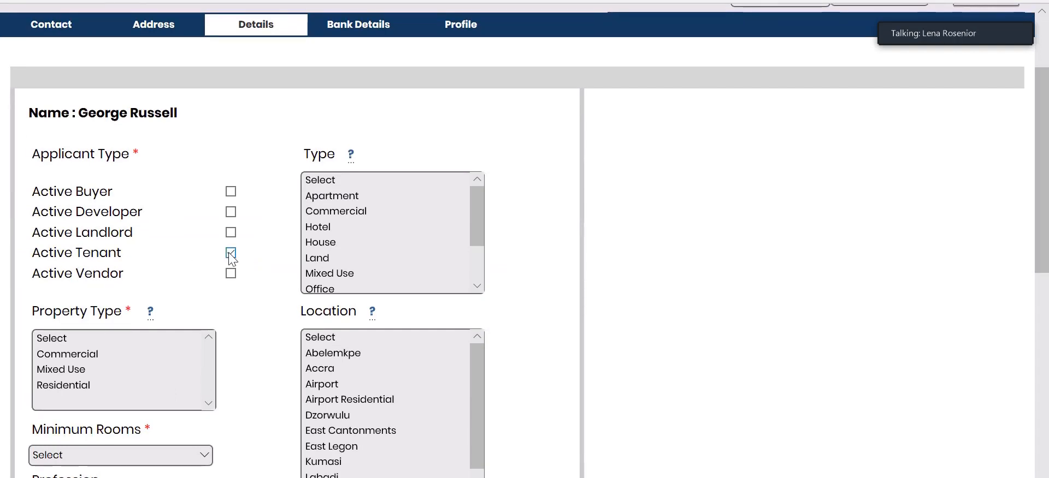
pyautogui.click(87, 385)
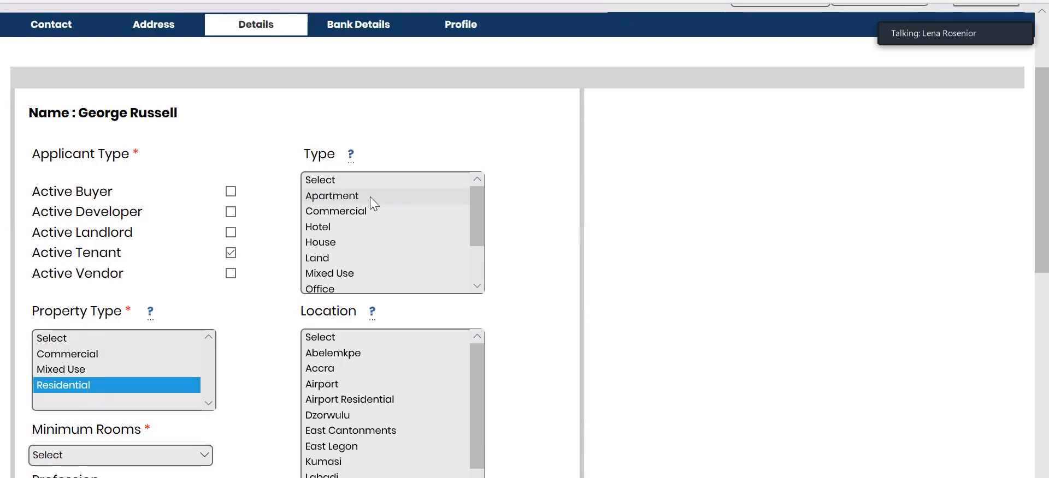
pyautogui.click(355, 198)
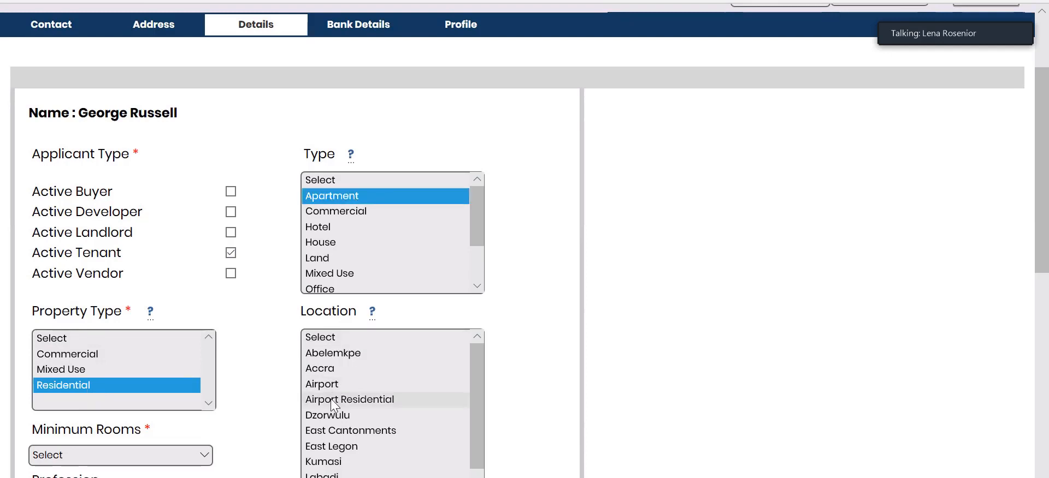
pyautogui.click(355, 399)
pyautogui.scroll(-6, 351, 216)
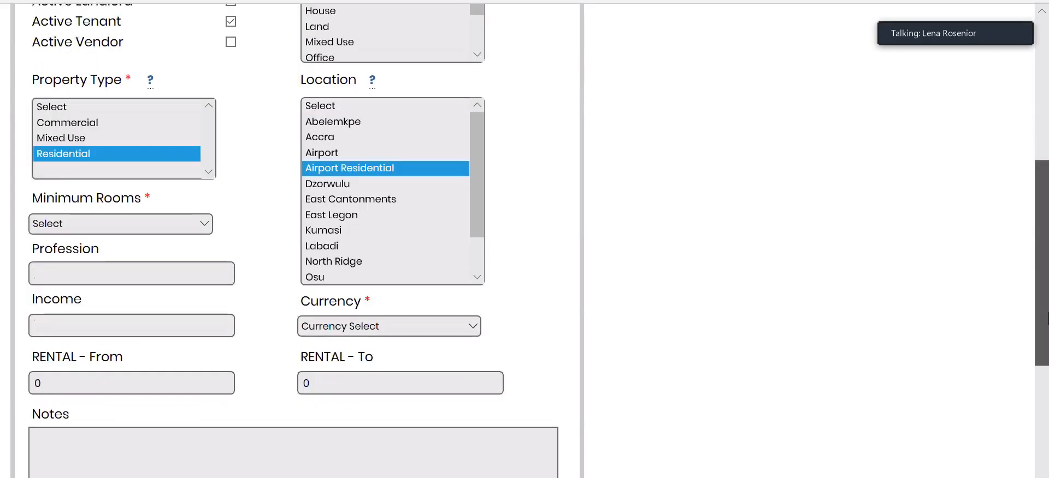
pyautogui.click(209, 125)
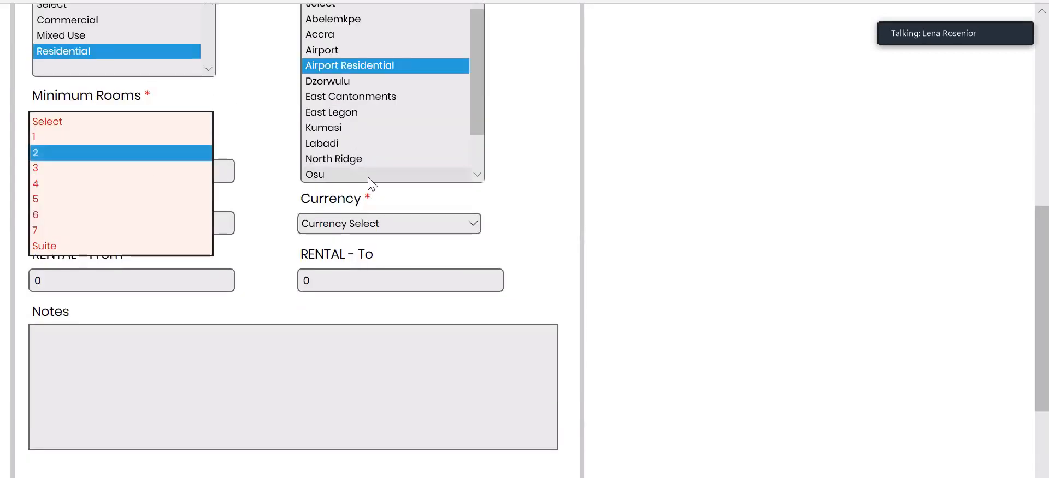
pyautogui.click(116, 155)
pyautogui.click(178, 322)
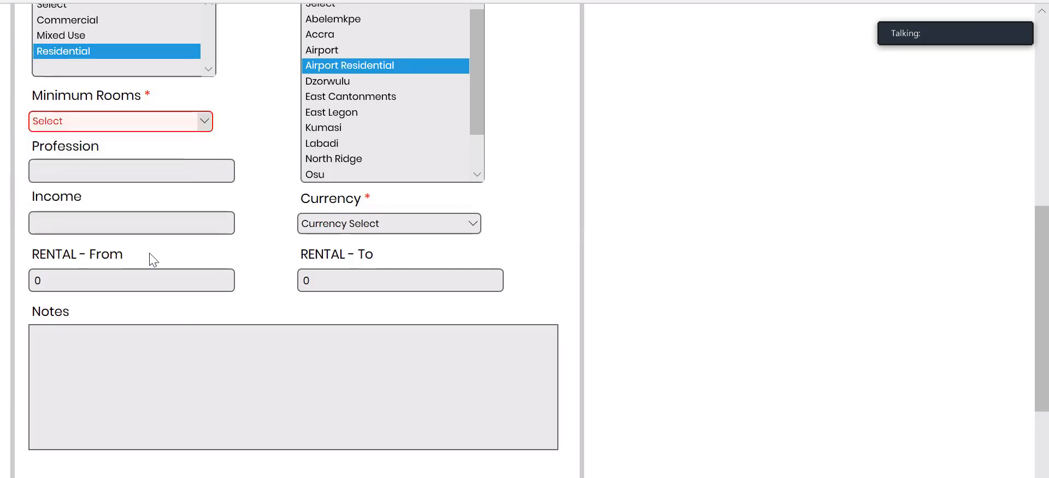
pyautogui.click(208, 115)
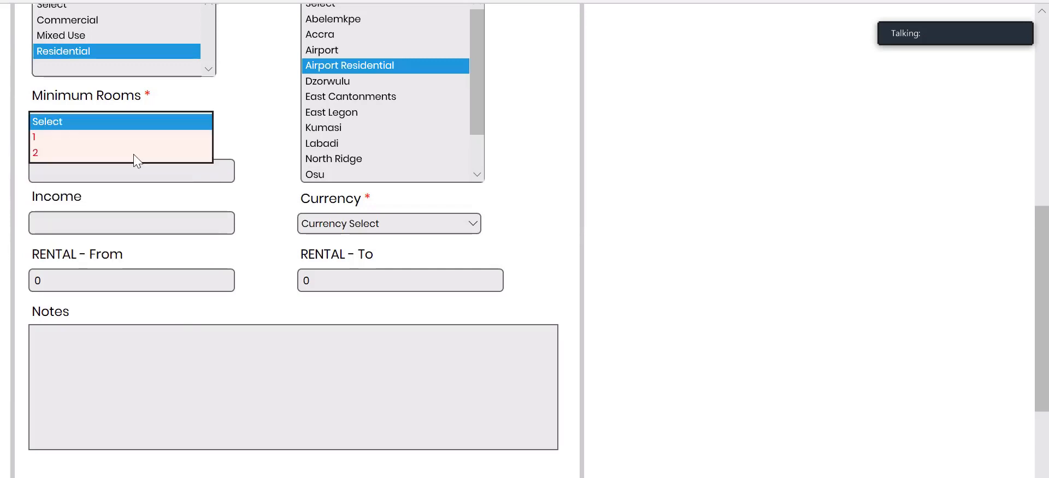
pyautogui.click(40, 153)
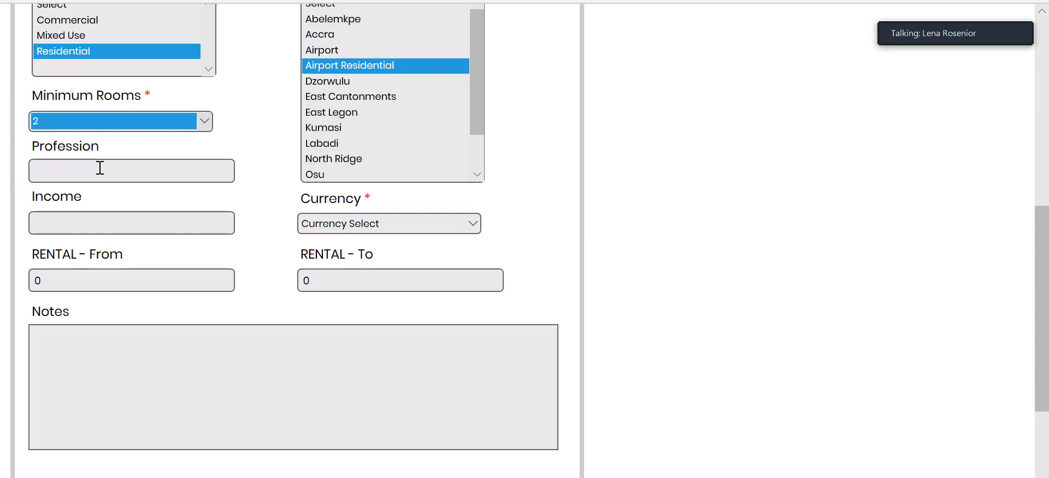
# Set RENTAL From 1000 and To 2000 with US Dollar as the currency.
pyautogui.click(47, 278)
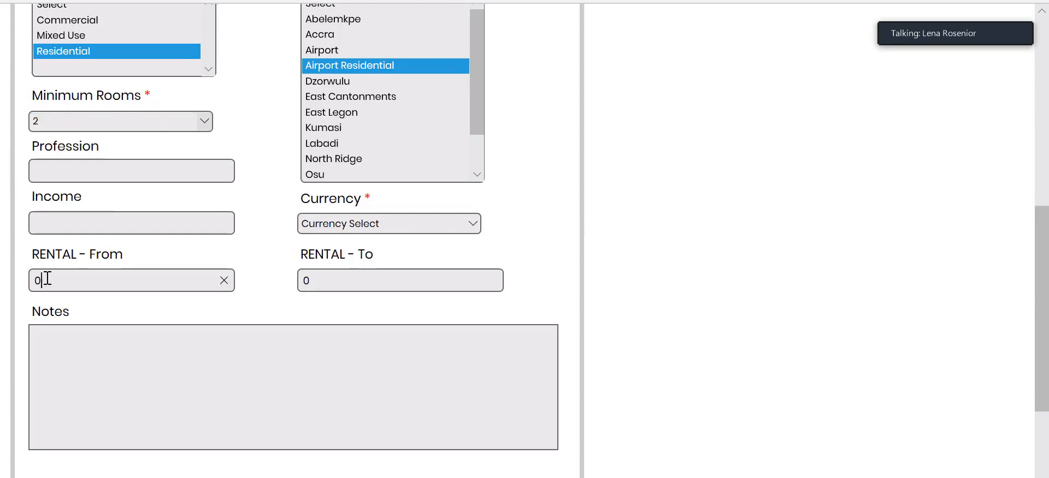
pyautogui.moveTo(47, 279); pyautogui.dragTo(11, 273)
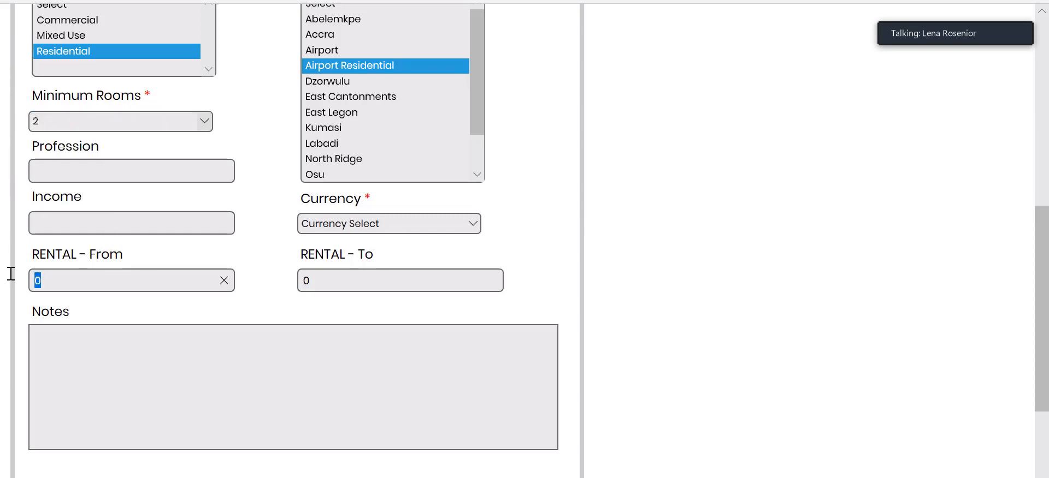
pyautogui.write('1000')
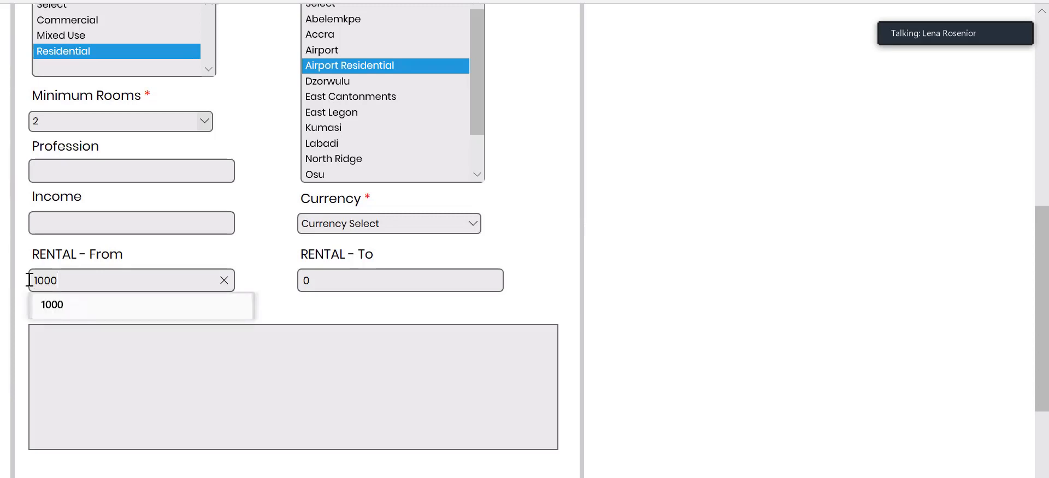
pyautogui.moveTo(324, 286); pyautogui.dragTo(265, 281)
pyautogui.write('200')
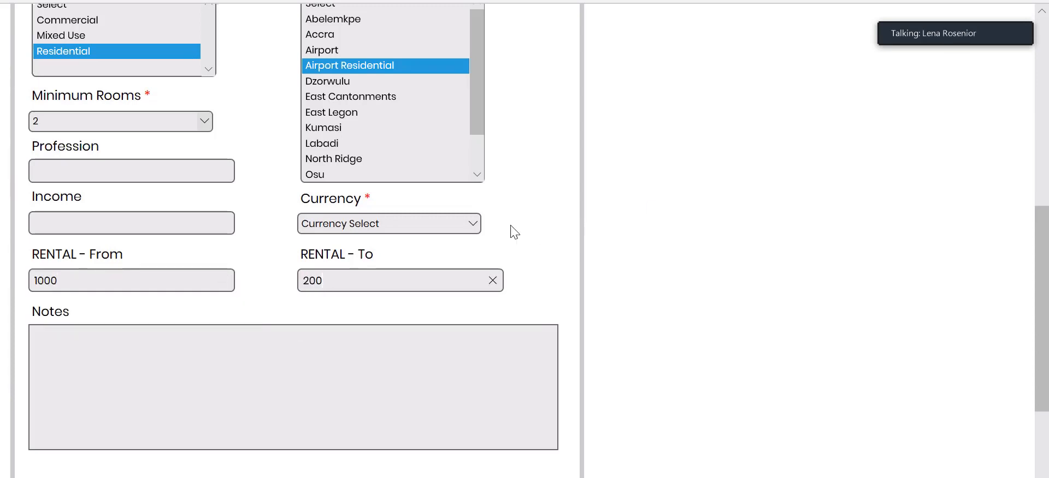
pyautogui.click(478, 223)
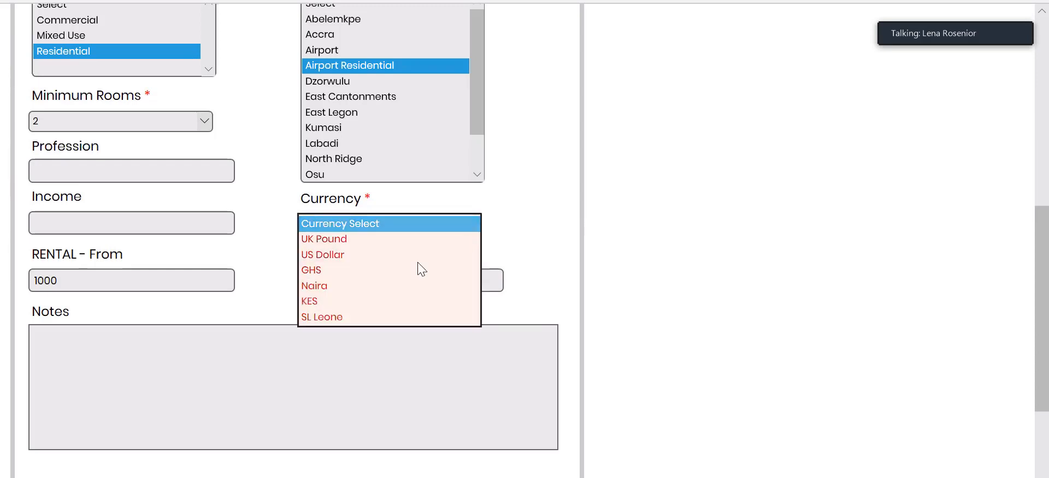
pyautogui.click(394, 255)
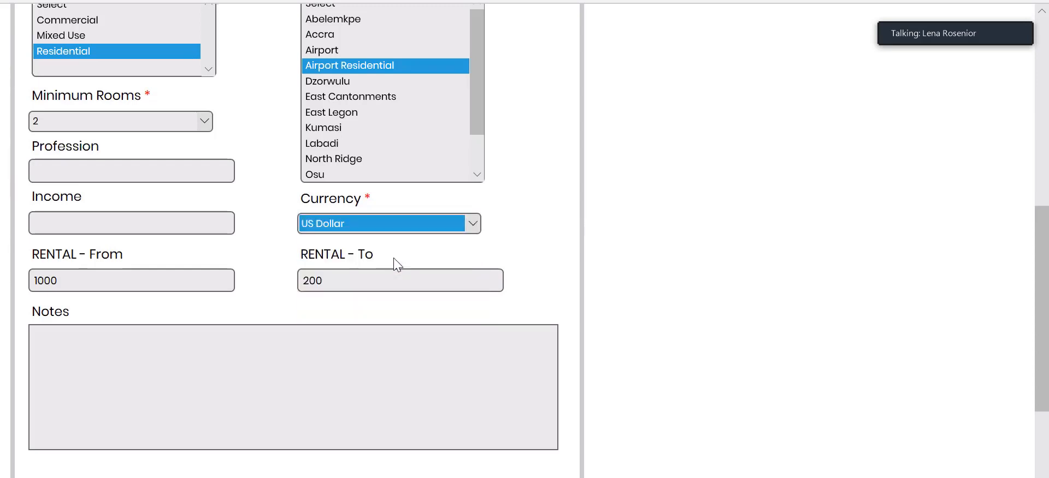
pyautogui.click(346, 273)
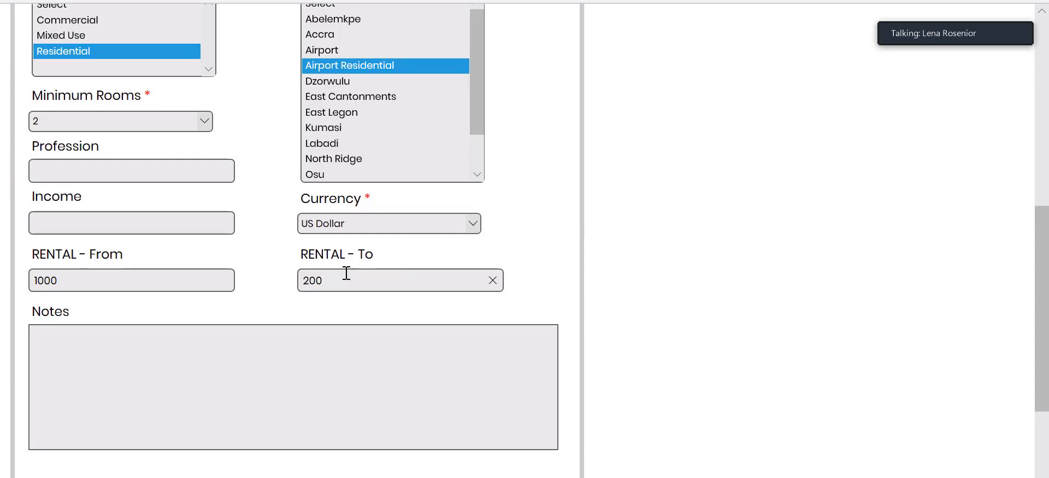
pyautogui.write('0')
pyautogui.click(428, 355)
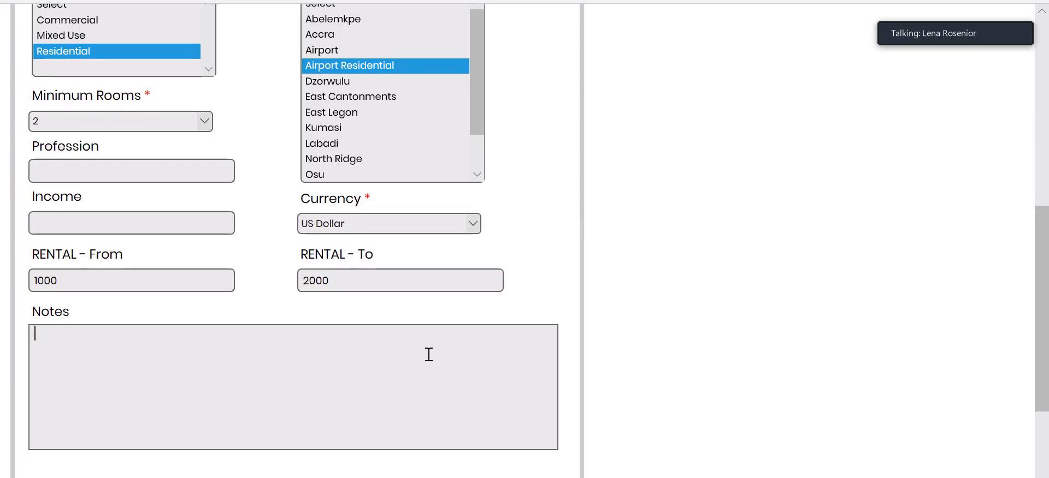
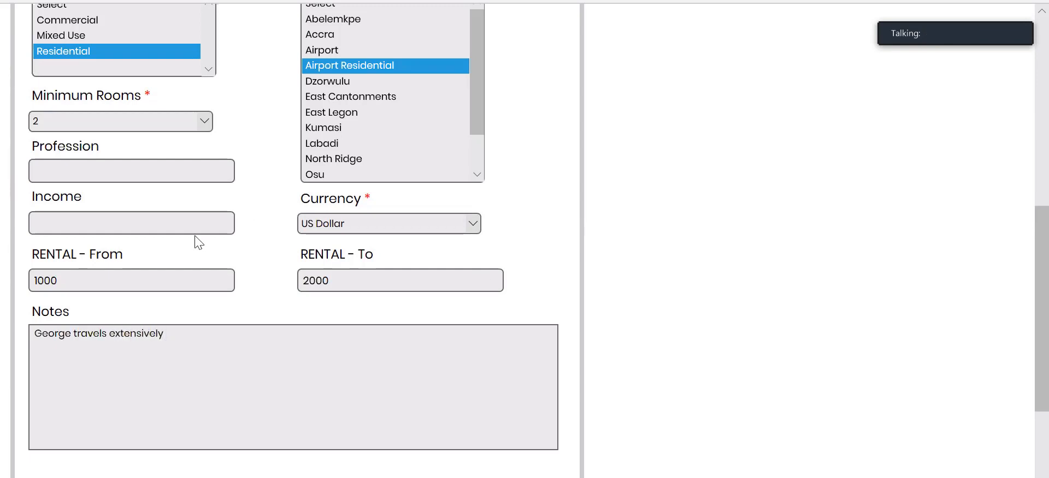
# Note that the tenant travels extensively so please email, then save the Details tab.
pyautogui.write(' so  please email')
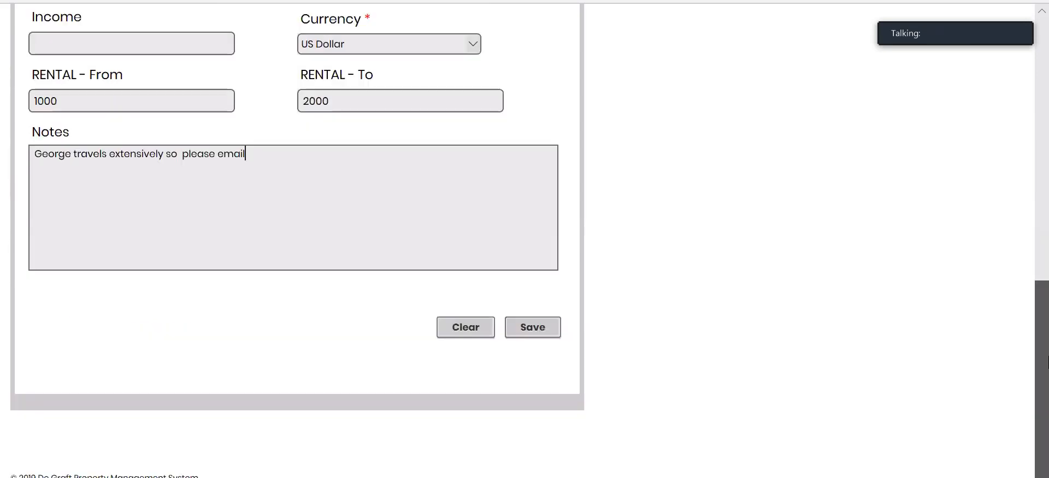
pyautogui.scroll(-3, 1045, 257)
pyautogui.moveTo(1038, 362)
pyautogui.mouseDown()
pyautogui.moveTo(1046, 142)
pyautogui.moveTo(1047, 372)
pyautogui.mouseUp()
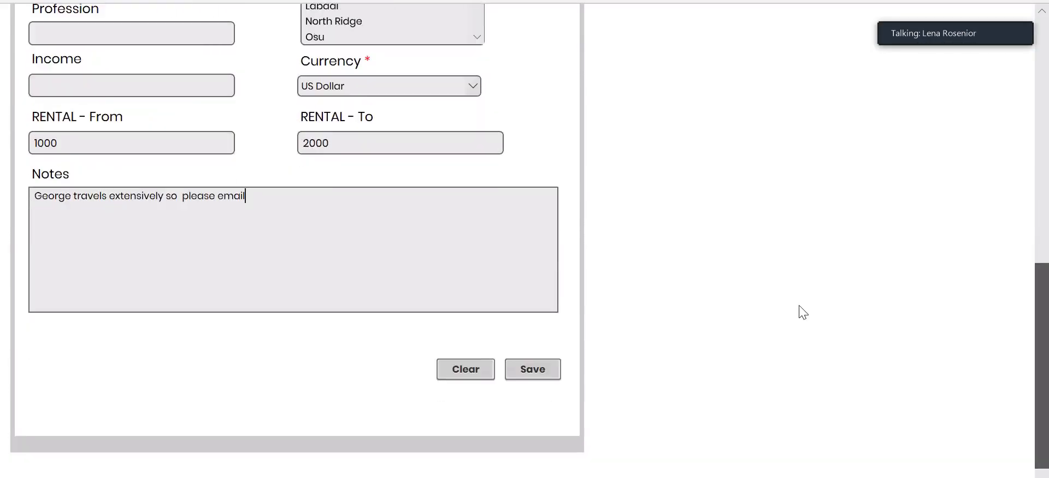
pyautogui.click(544, 372)
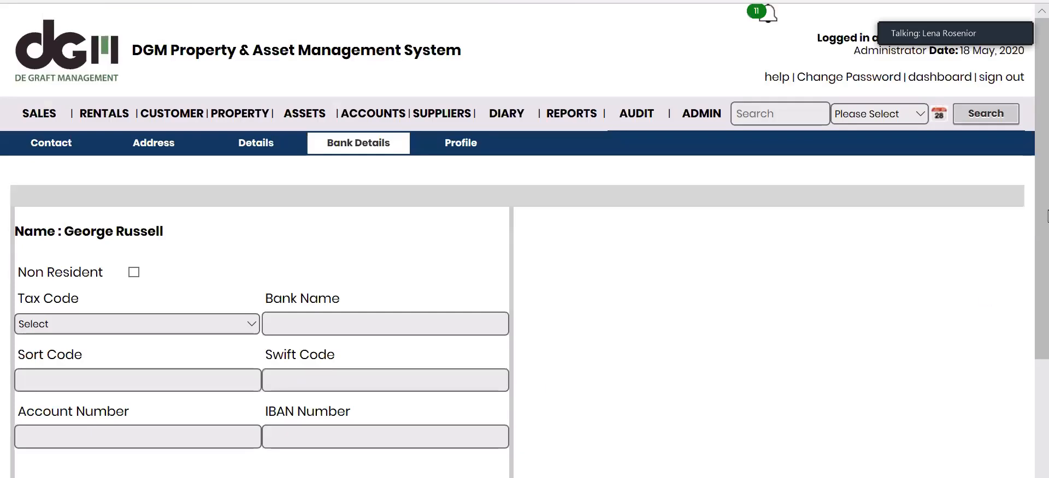
# Save Bank Details, then set Position to Current Tenant and Source to Referred and save.
pyautogui.moveTo(1047, 217); pyautogui.dragTo(1048, 295)
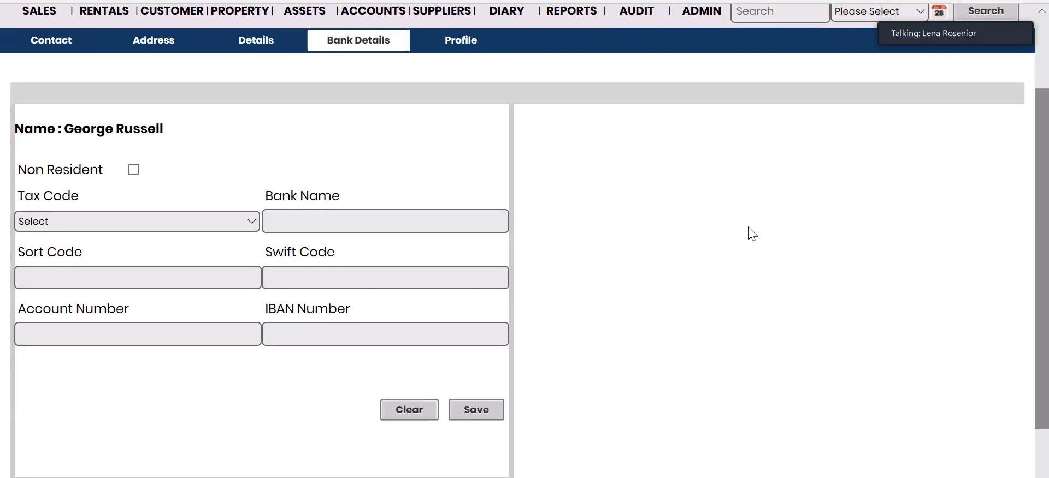
pyautogui.click(493, 410)
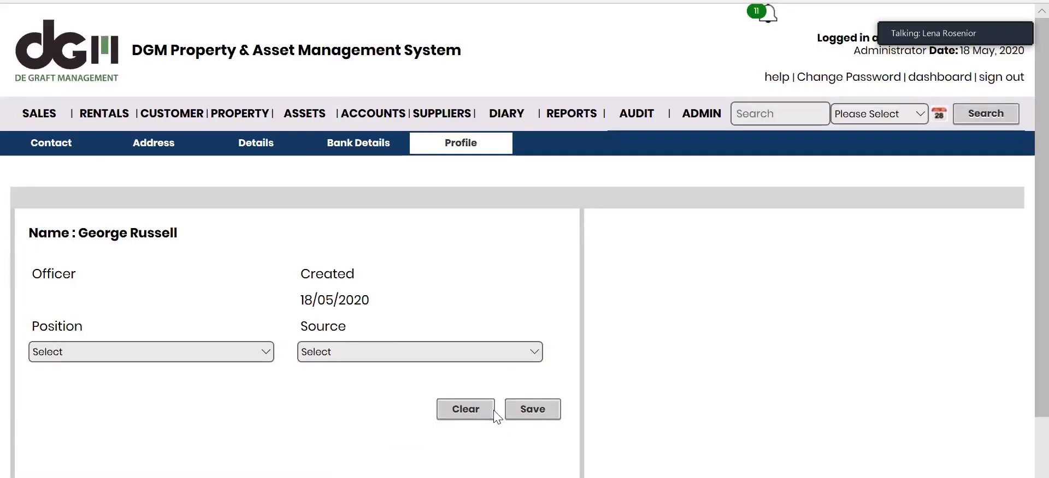
pyautogui.moveTo(1047, 152); pyautogui.dragTo(1046, 205)
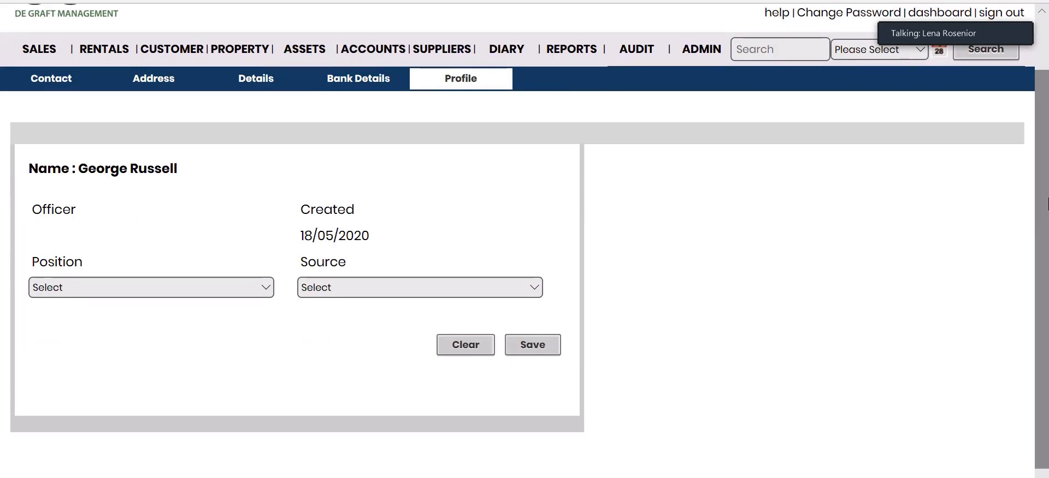
pyautogui.click(267, 289)
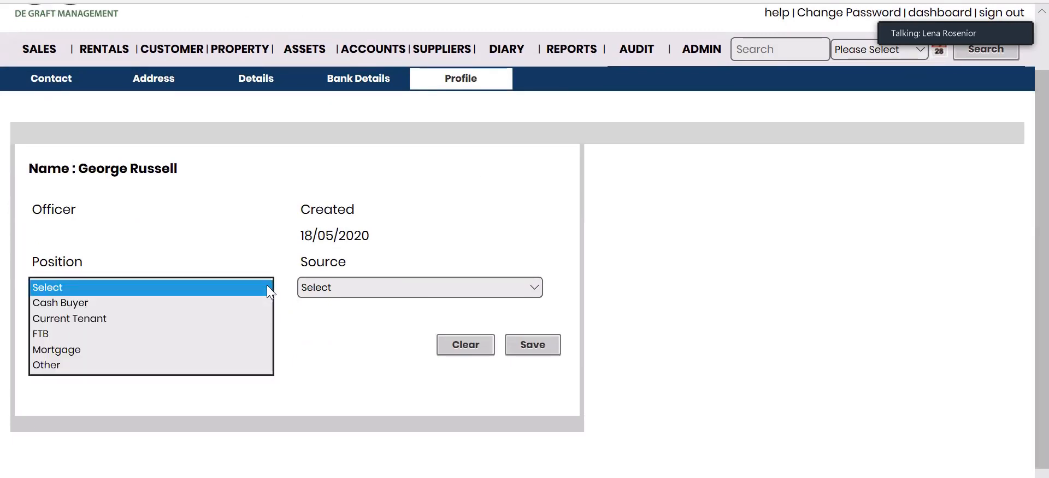
pyautogui.click(72, 318)
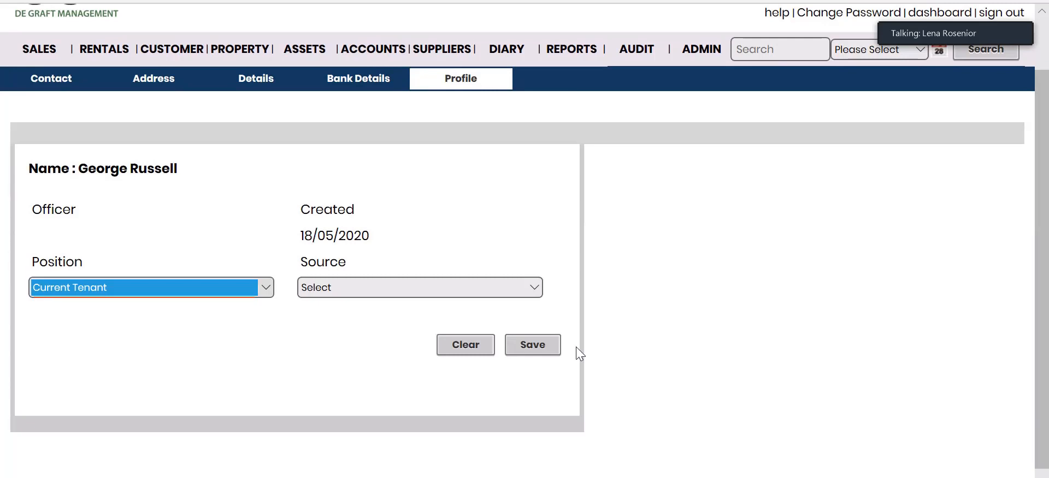
pyautogui.click(533, 290)
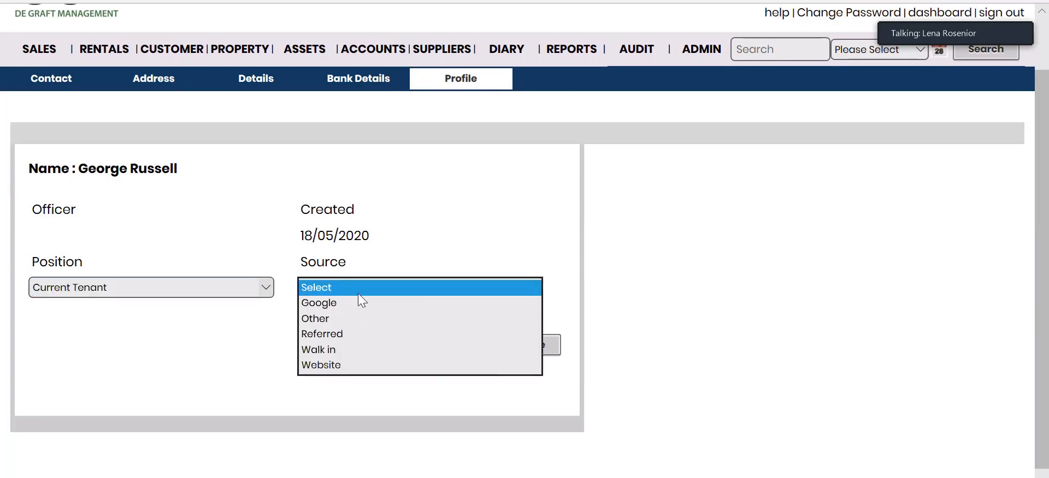
pyautogui.click(337, 334)
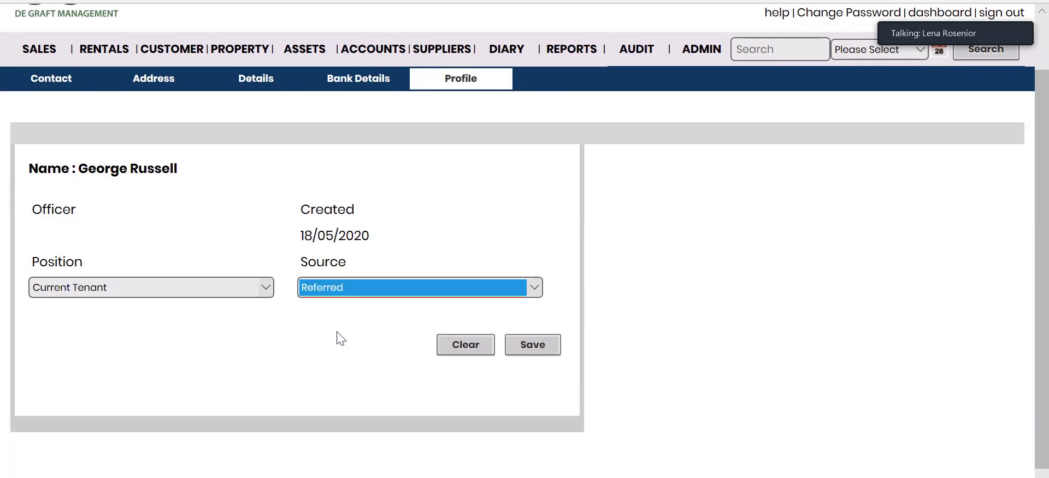
pyautogui.click(527, 346)
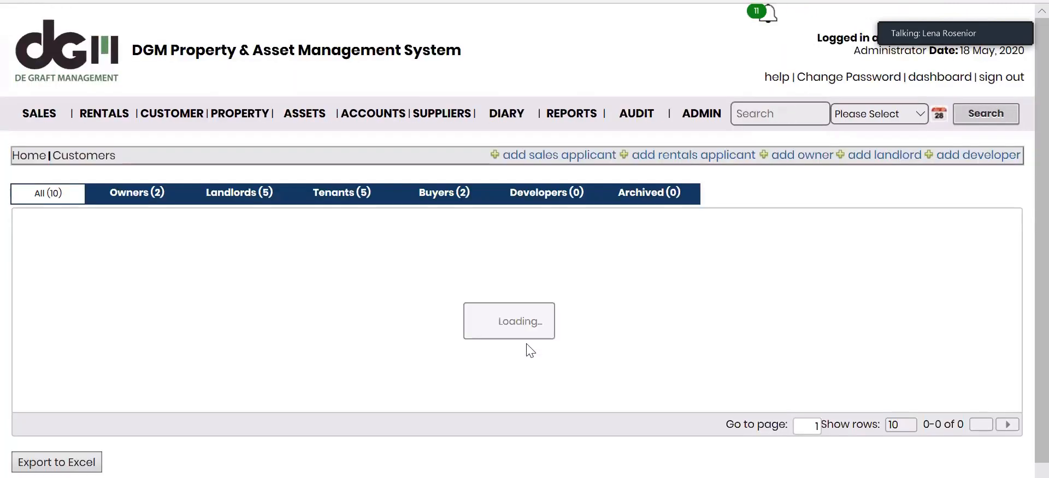